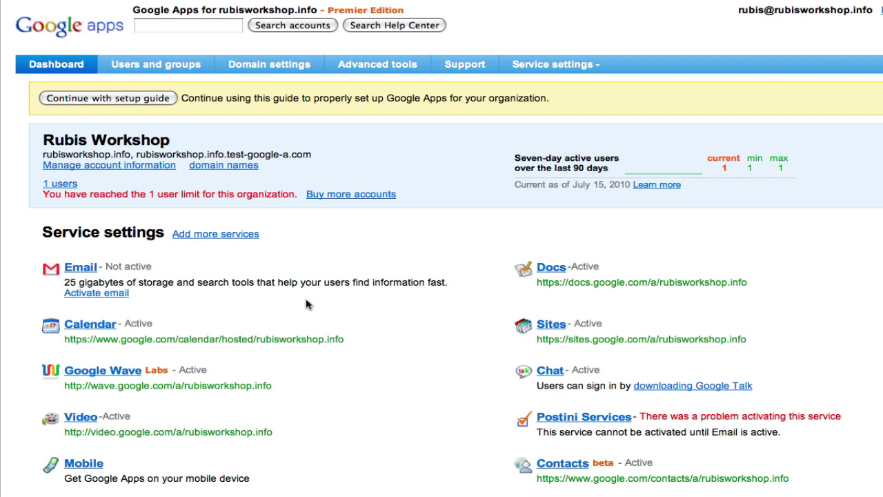
Start email activation for the domain and review the MX record setup instructions for GoDaddy
left_click(120, 297)
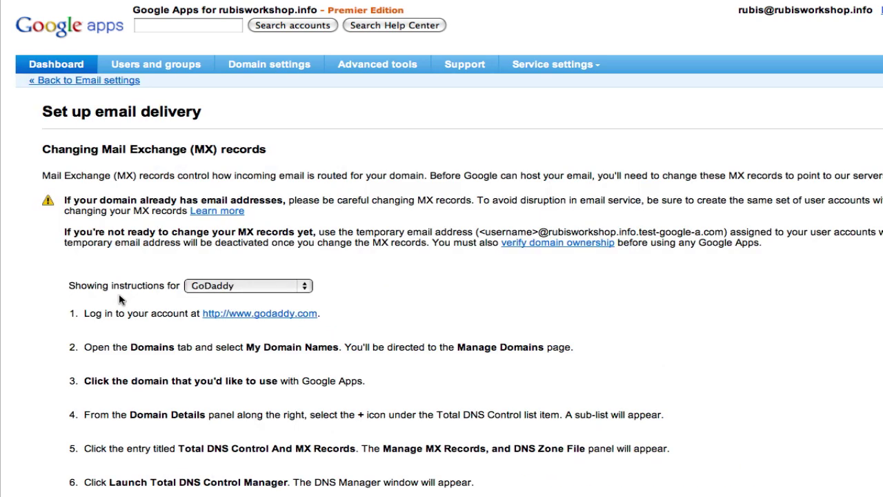
scroll(119, 297, "down", 2)
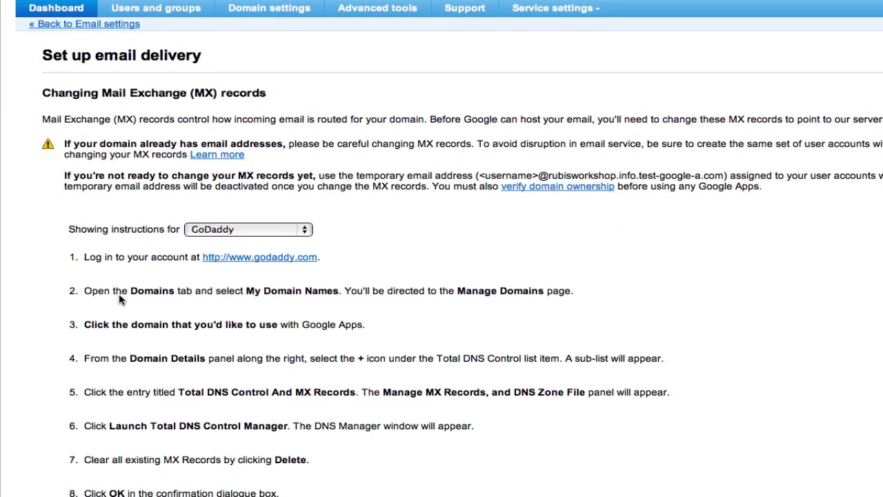
scroll(119, 298, "down", 1)
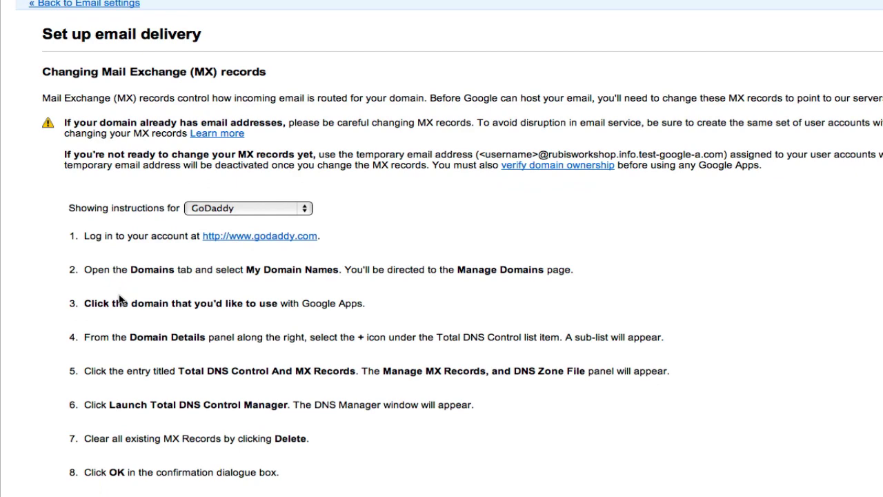
scroll(119, 298, "down", 1)
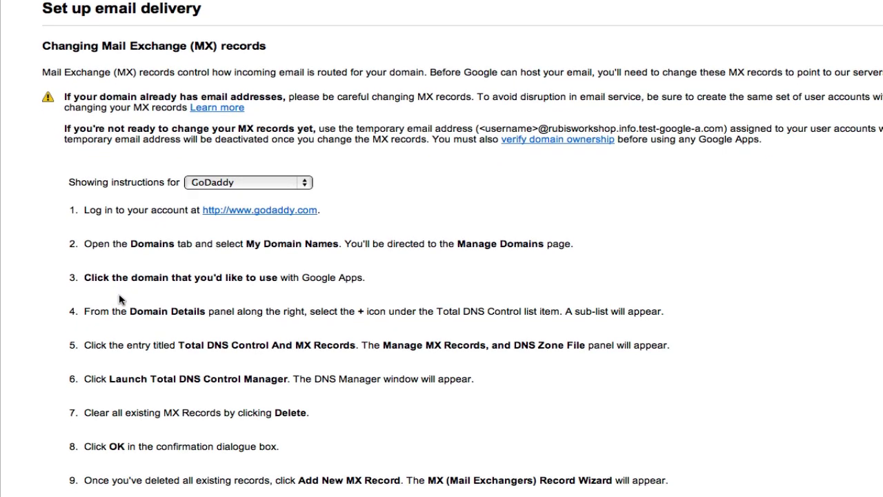
left_click(256, 182)
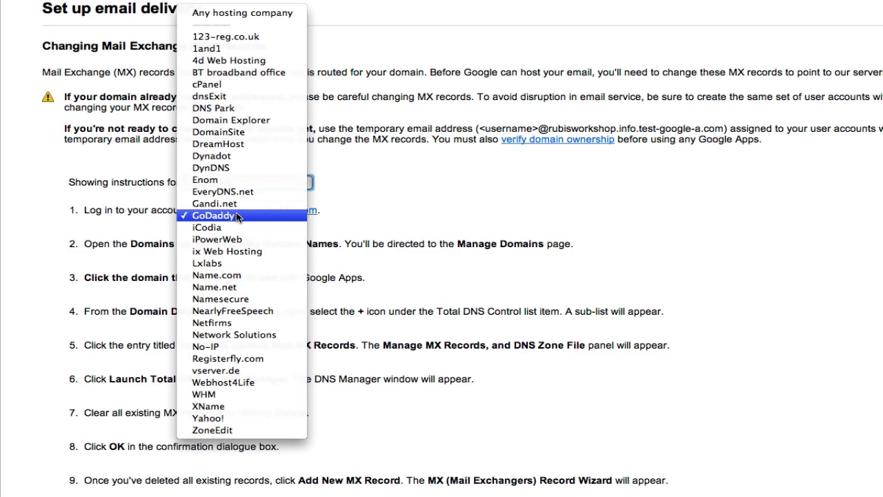
left_click(238, 217)
scroll(449, 199, "down", 2)
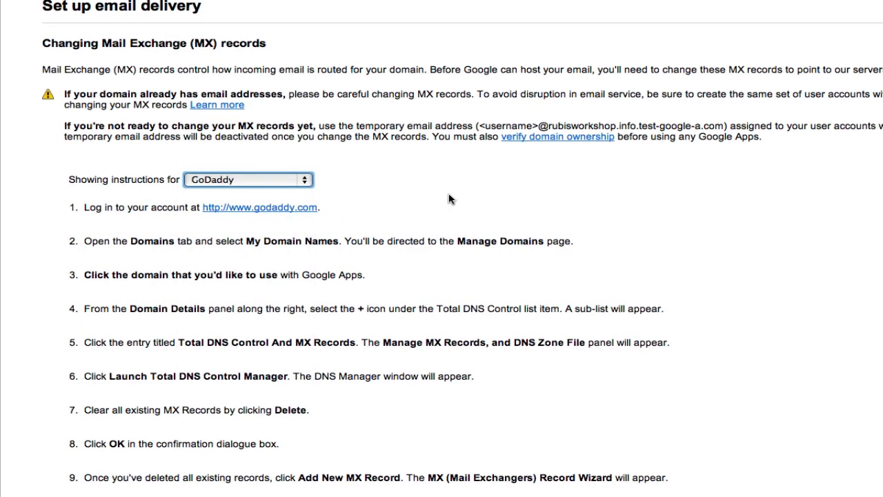
scroll(448, 199, "down", 10)
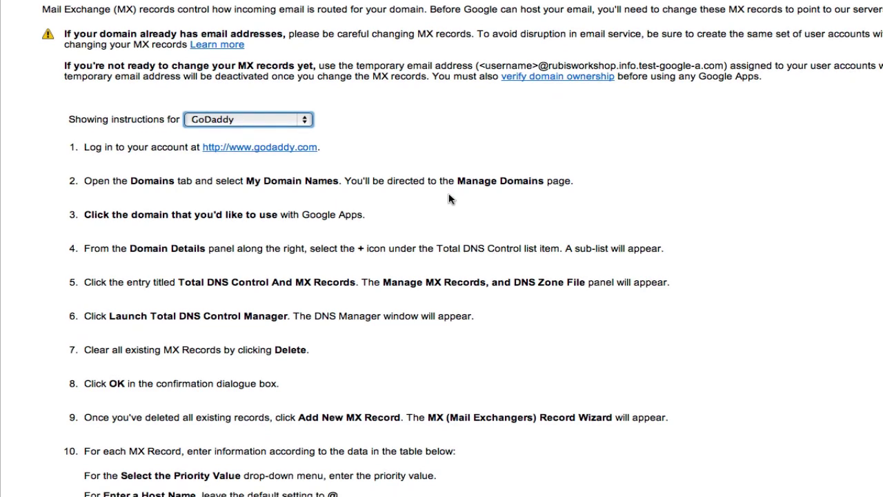
scroll(449, 199, "down", 1)
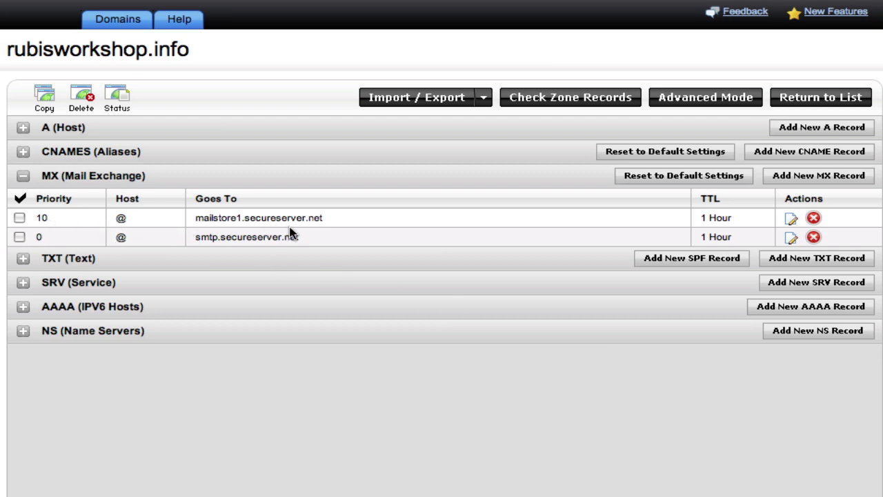
Create a new MX record with host name @ and goes-to address ASPMX.L.GOOGLE.COM
left_click(797, 180)
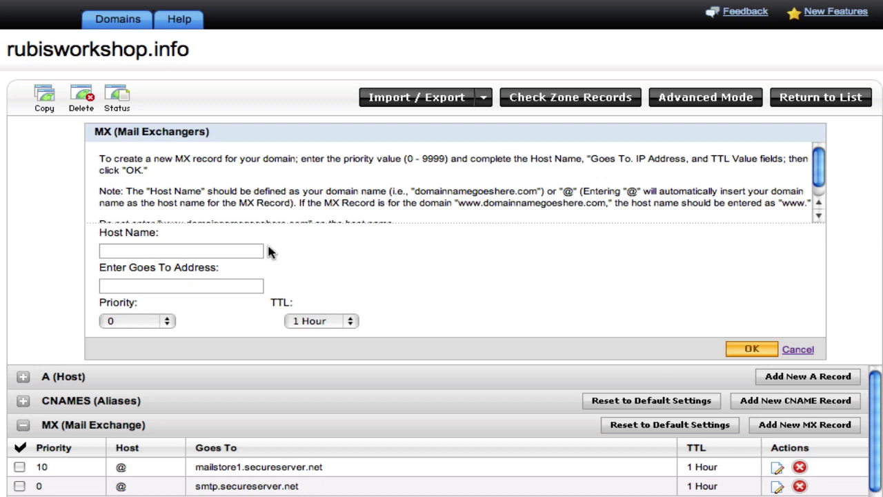
left_click(229, 250)
type("@")
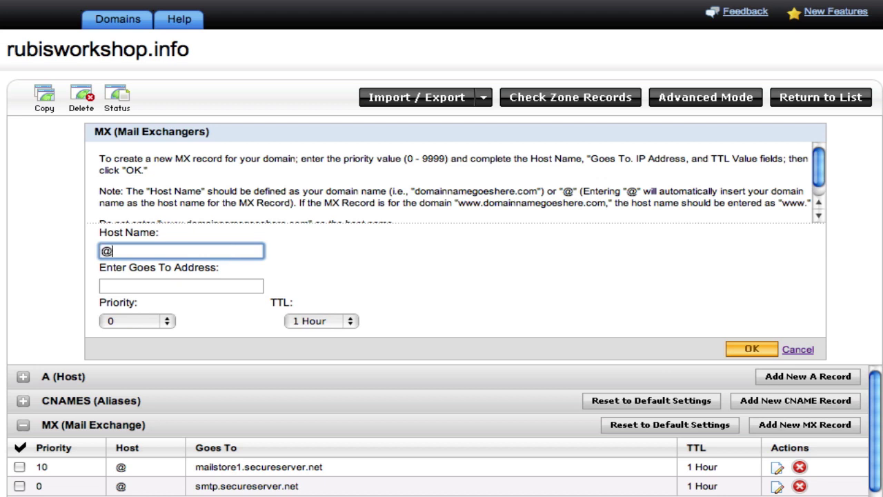
left_click(181, 286)
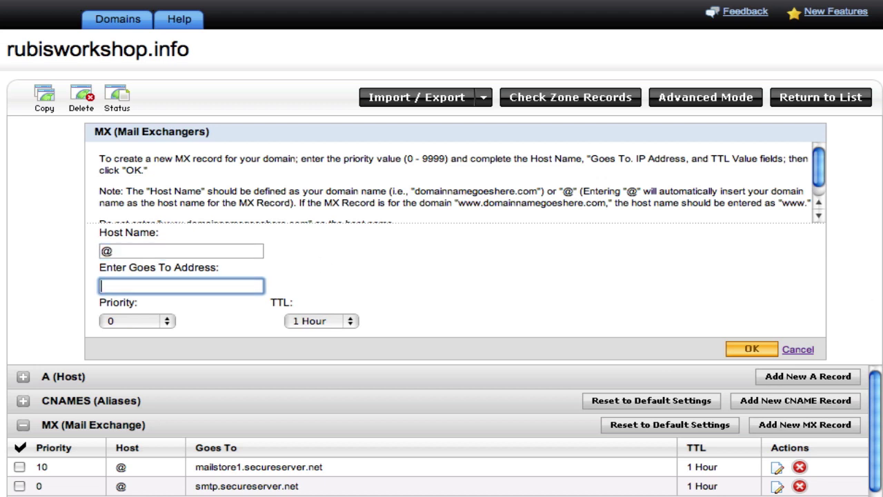
key("super+Tab")
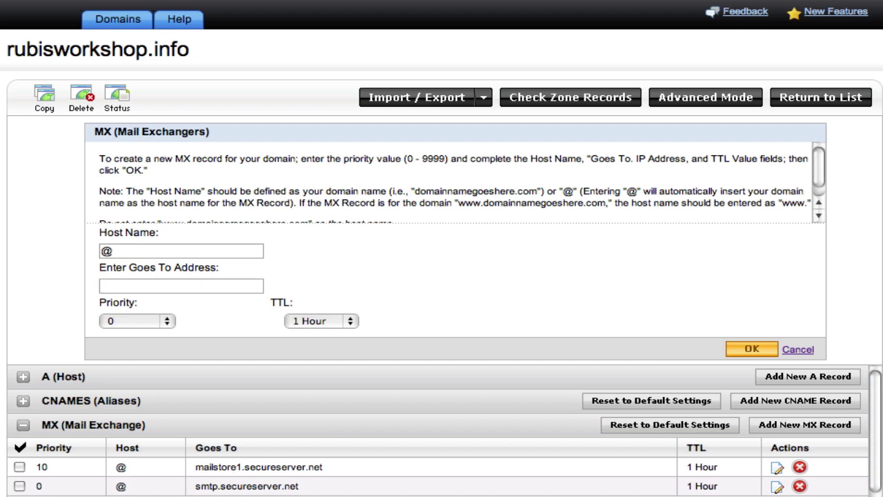
left_click(168, 287)
type("ASPMX.L.GOOGLE.COM.")
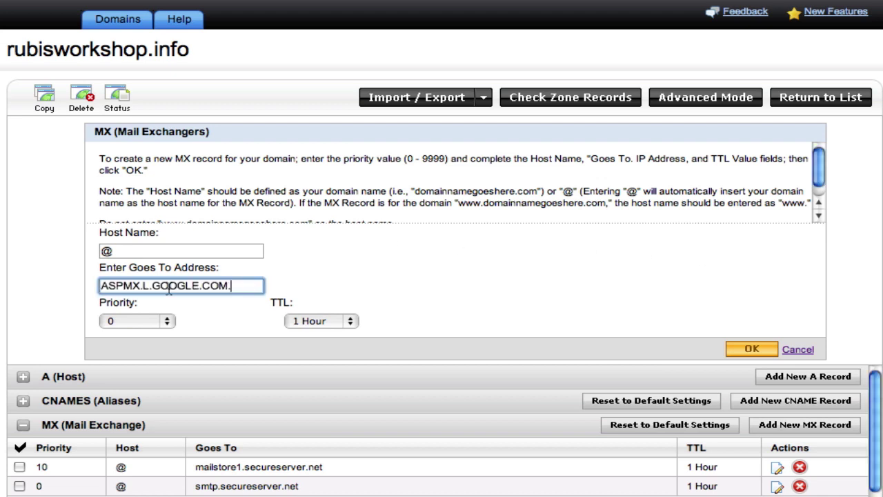
Give the ASPMX.L.GOOGLE.COM. record priority 10 and a TTL of 1/2 Hour, and save it
left_click(144, 322)
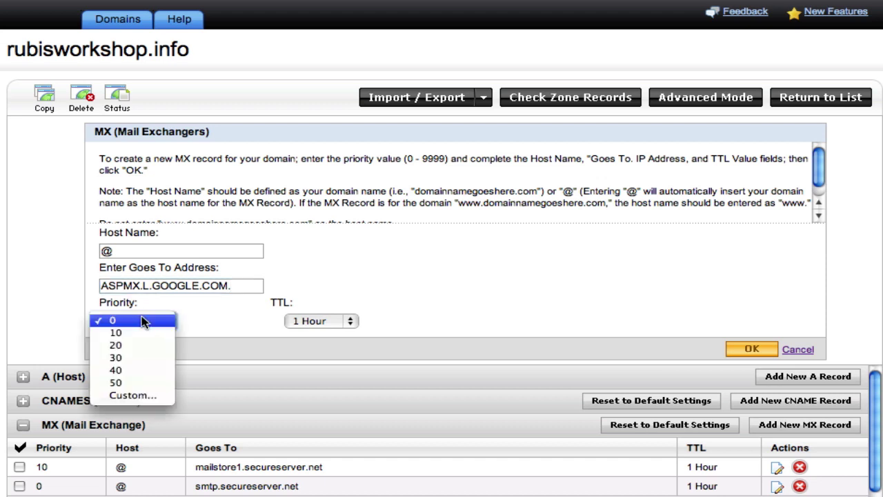
left_click(134, 333)
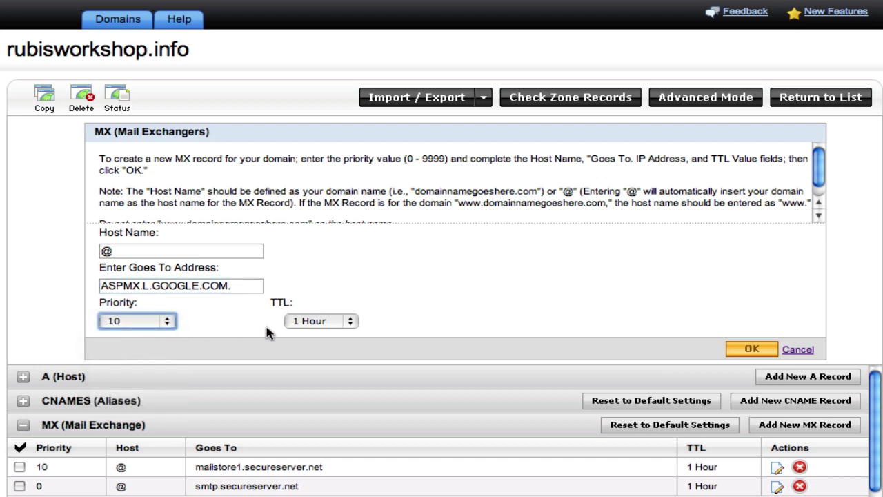
left_click(315, 323)
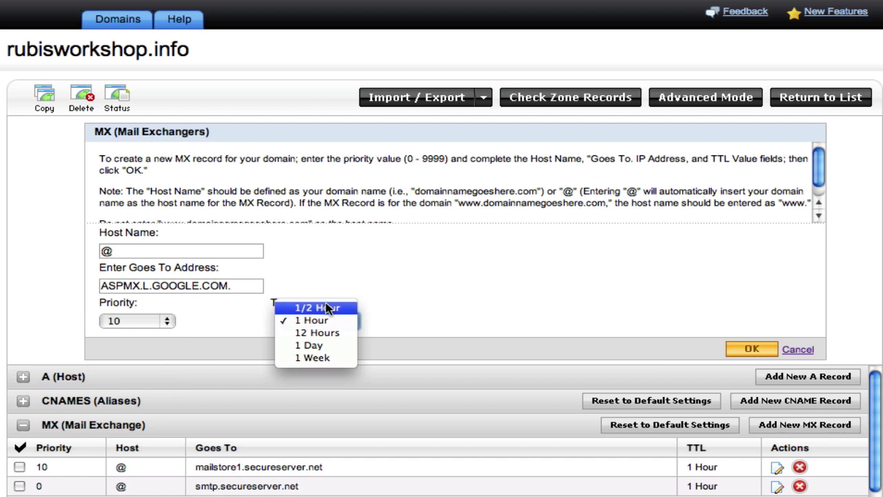
left_click(325, 307)
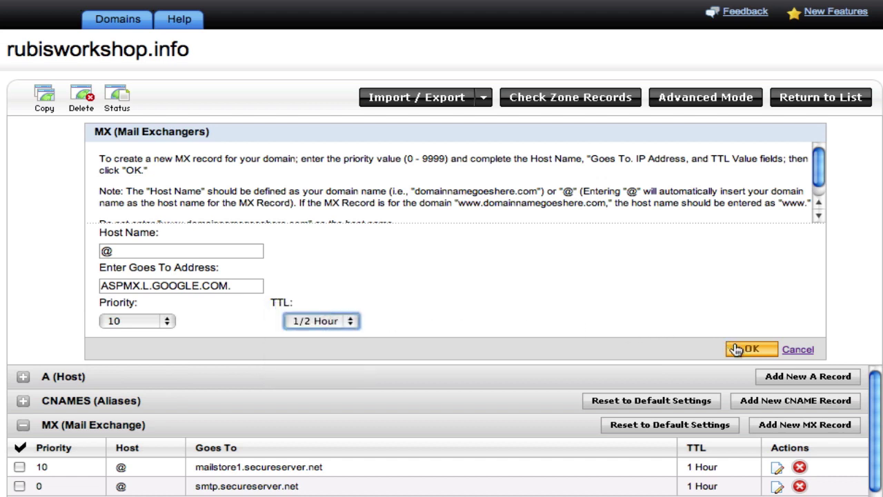
left_click(736, 350)
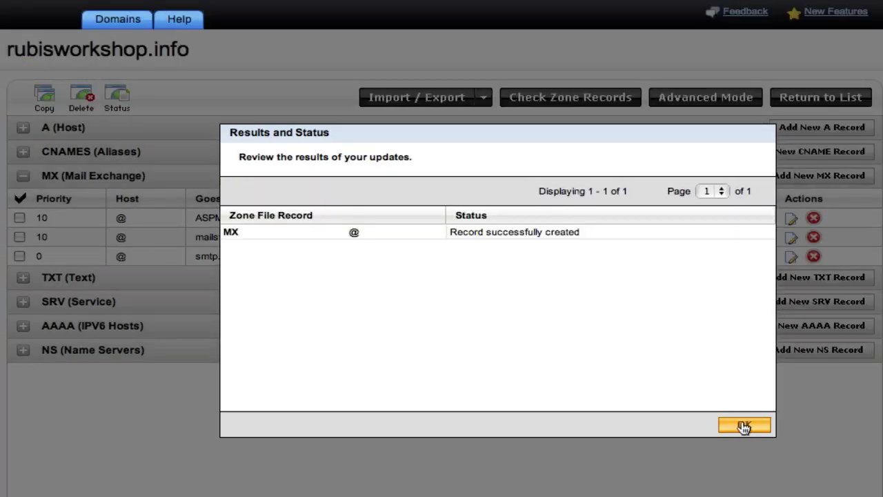
left_click(744, 427)
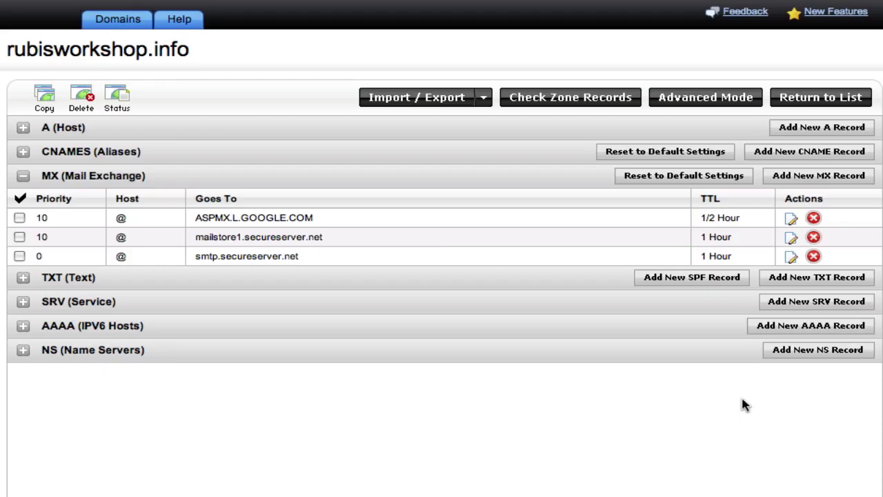
Delete the existing MX record that points to mailstore1.secureserver.net
left_click(813, 238)
left_click(583, 175)
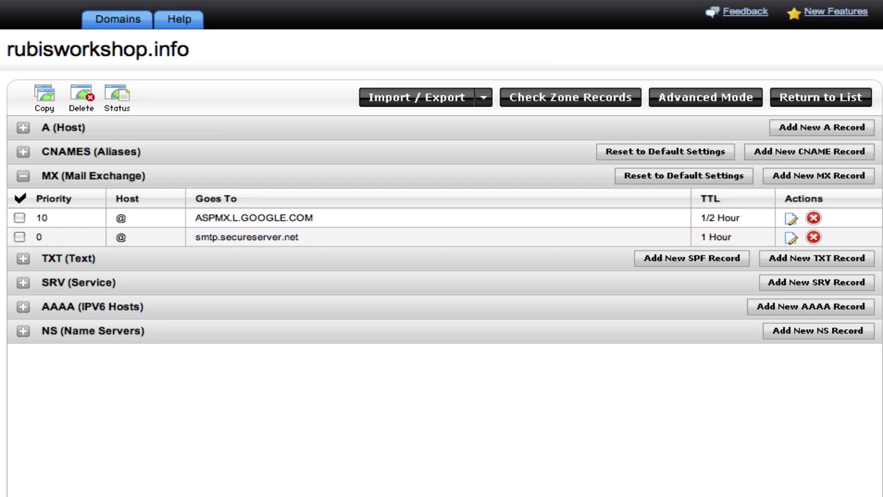
Create another MX record with host name @ and goes-to address ALT1.ASPMX.L.GOOGLE.COM
left_click(814, 182)
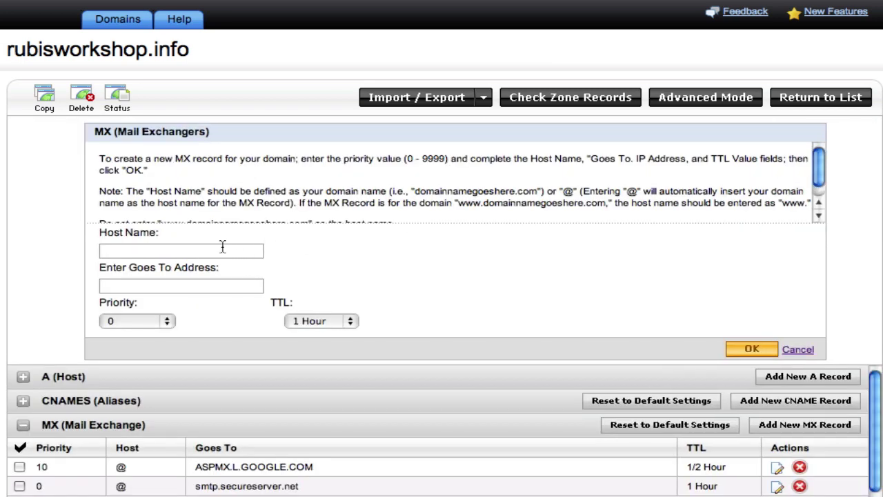
left_click(203, 257)
type("@")
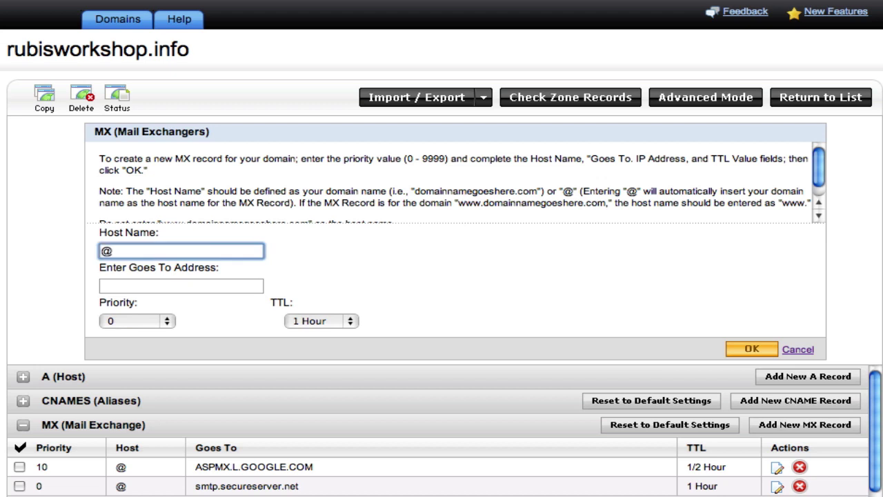
left_click(188, 285)
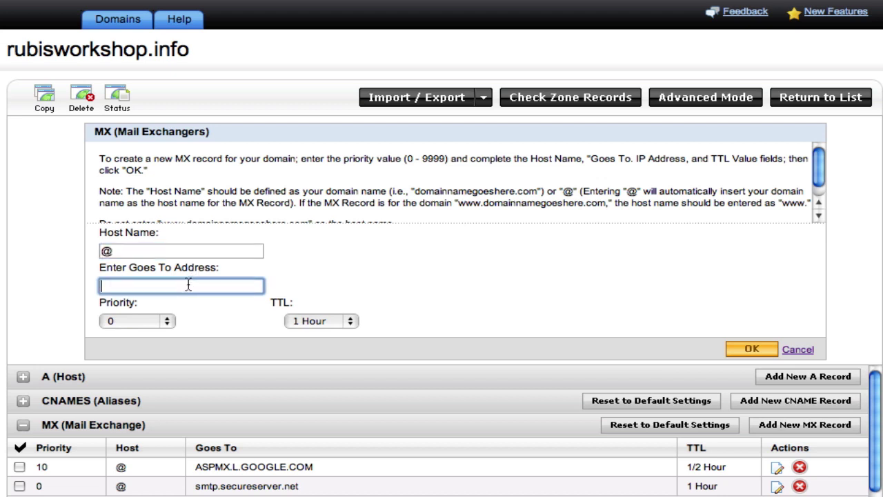
type("ALT1.ASPMX.L.GOOGLE.COM.")
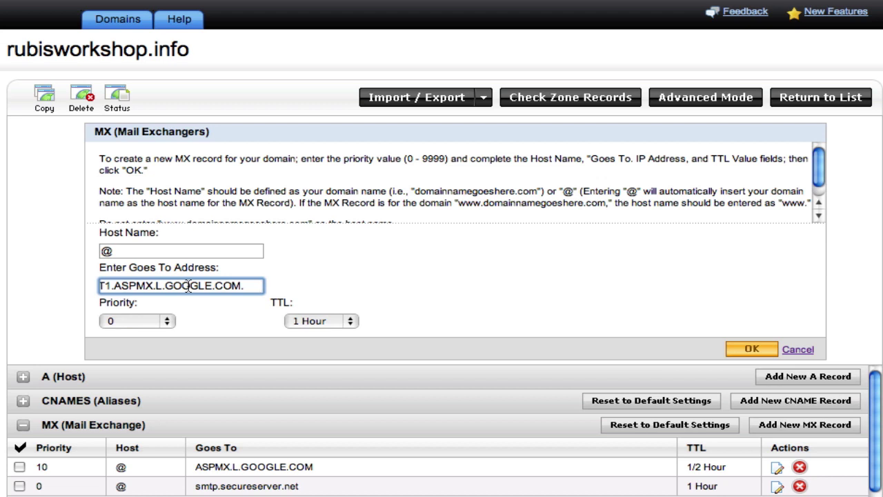
Give the ALT1.ASPMX.L.GOOGLE.COM. record priority 20 and a TTL of 1/2 Hour, and save it
left_click(153, 324)
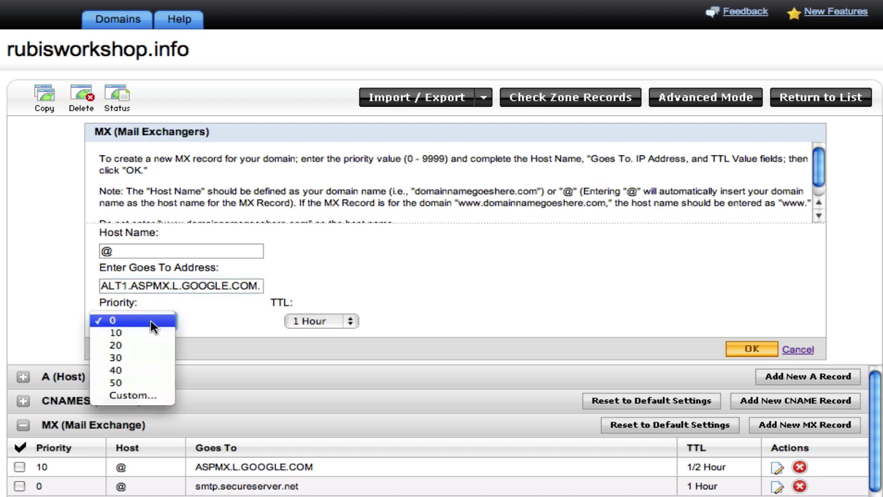
left_click(138, 345)
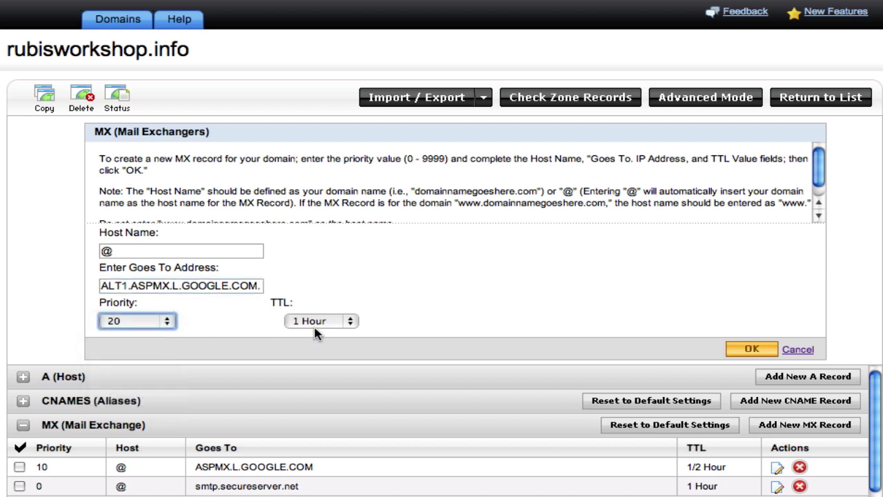
left_click(315, 321)
left_click(349, 309)
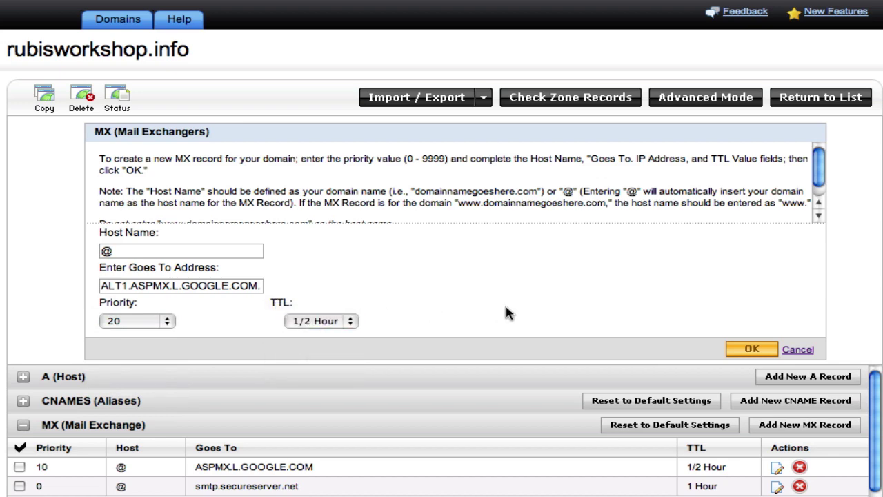
left_click(752, 350)
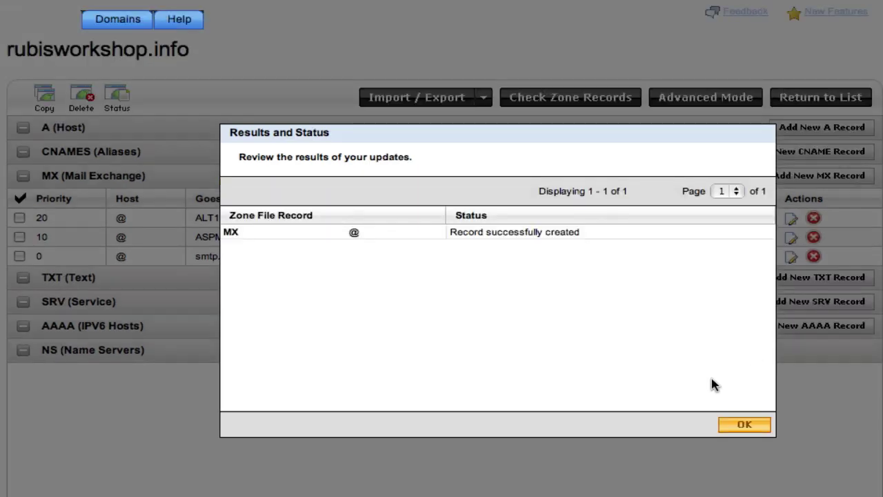
left_click(733, 426)
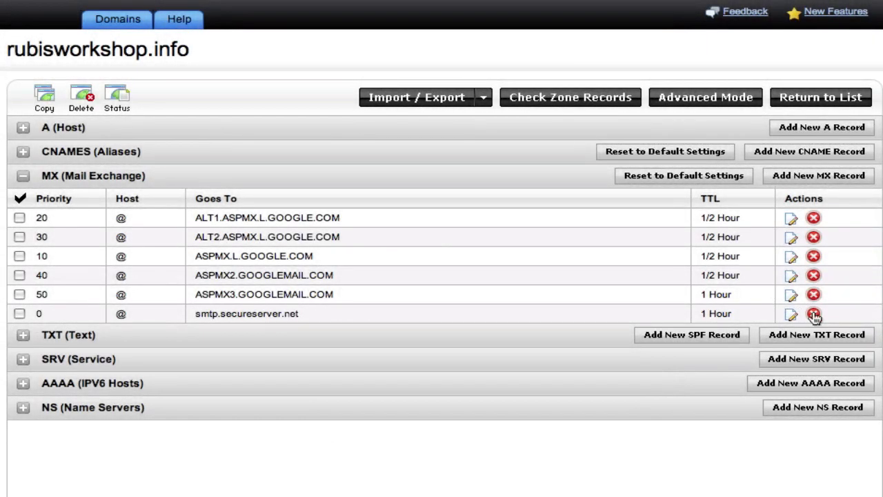
Delete the existing MX record that points to smtp.secureserver.net
left_click(815, 315)
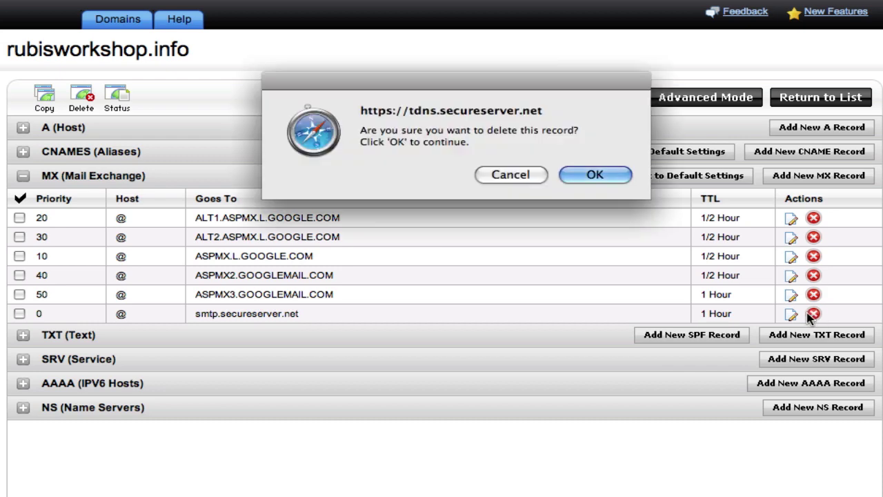
left_click(598, 179)
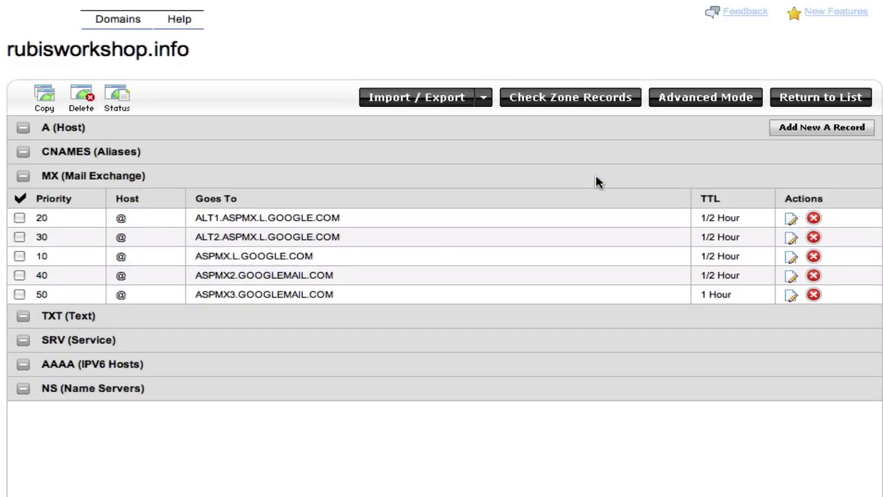
Change the TTL of the ASPMX3.GOOGLEMAIL.COM MX record to 1/2 Hour and save the change
left_click(791, 295)
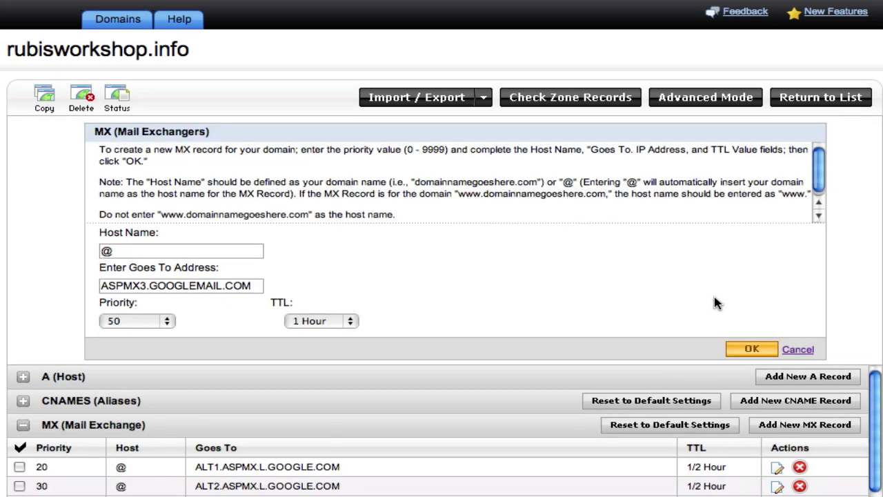
left_click(323, 322)
left_click(323, 314)
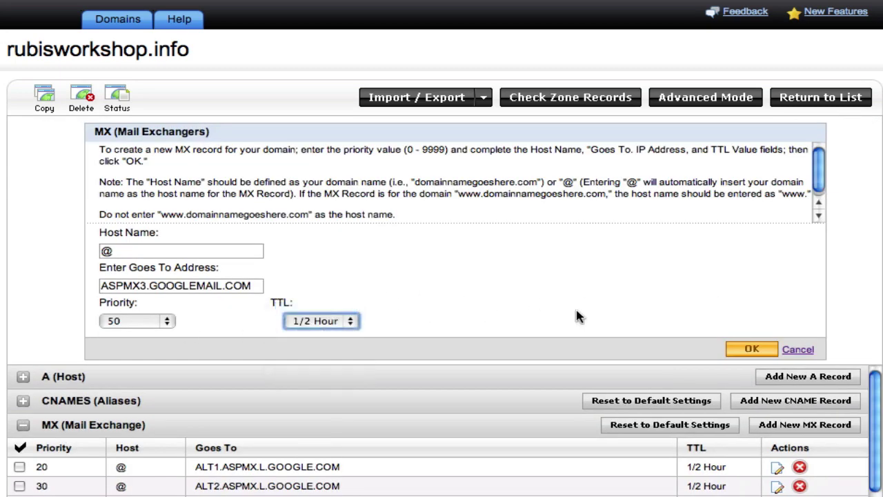
left_click(741, 352)
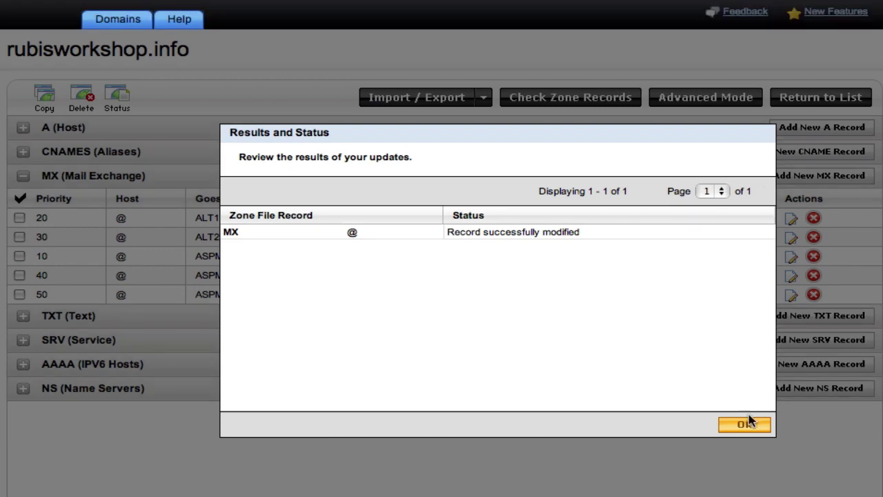
left_click(745, 425)
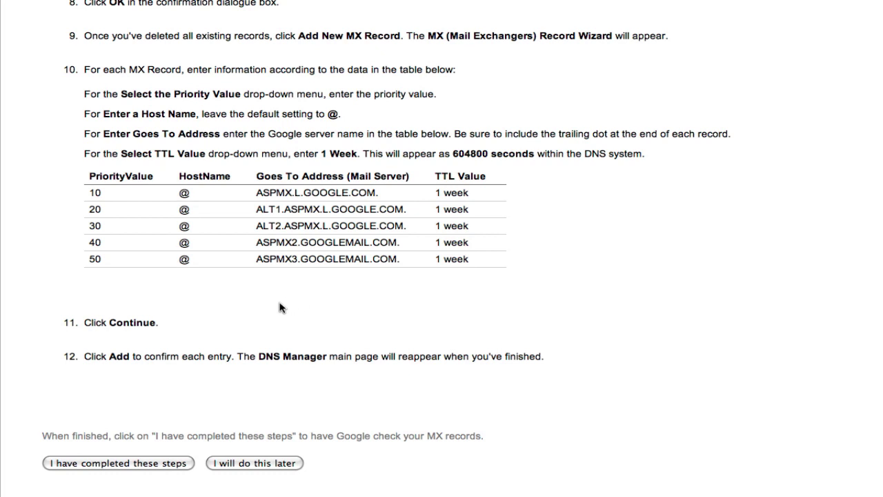
Report the MX record setup steps as completed so Google checks the domain's records
left_click(125, 464)
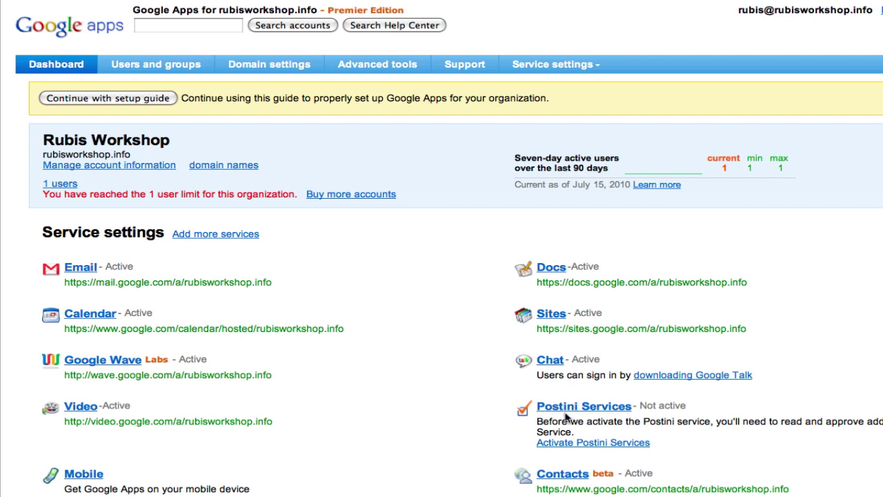
Start activating Postini Services and agree to its additional terms of service
left_click(592, 444)
scroll(584, 405, "down", 1)
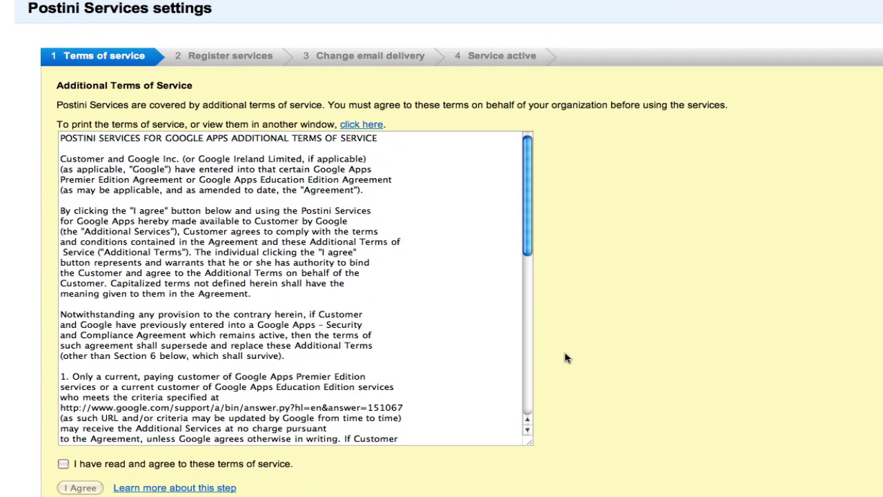
scroll(437, 264, "down", 1)
scroll(436, 264, "down", 10)
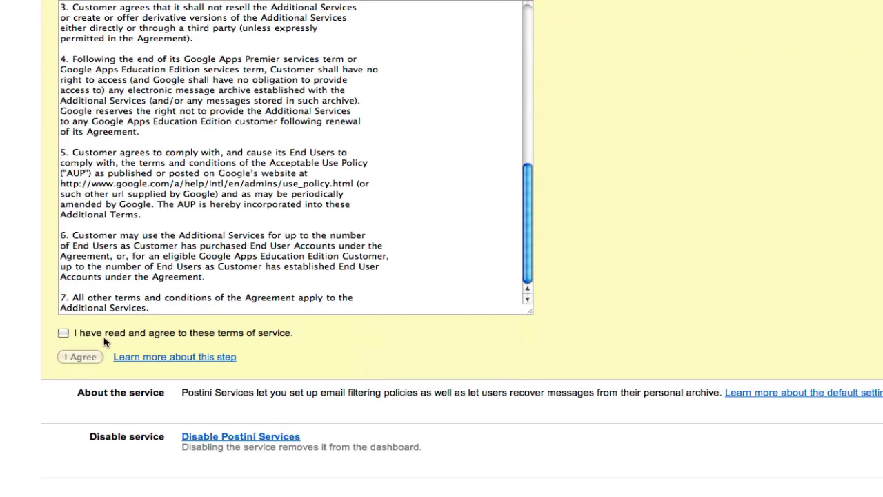
left_click(63, 333)
left_click(77, 357)
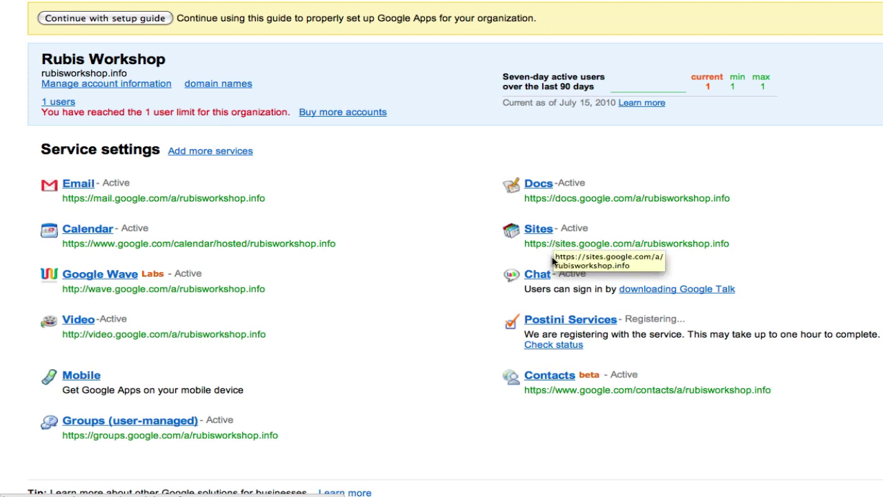
Check the Postini registration status and get the email delivery instructions for changing the domain's MX records
left_click(563, 347)
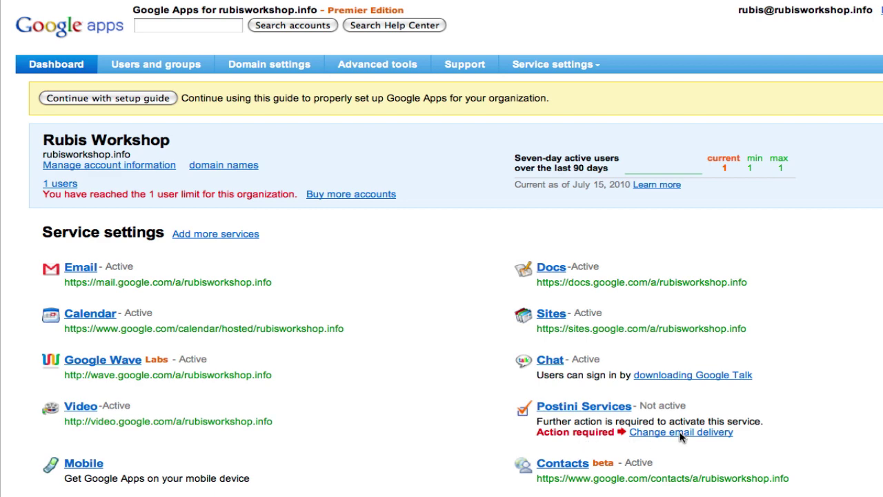
left_click(681, 433)
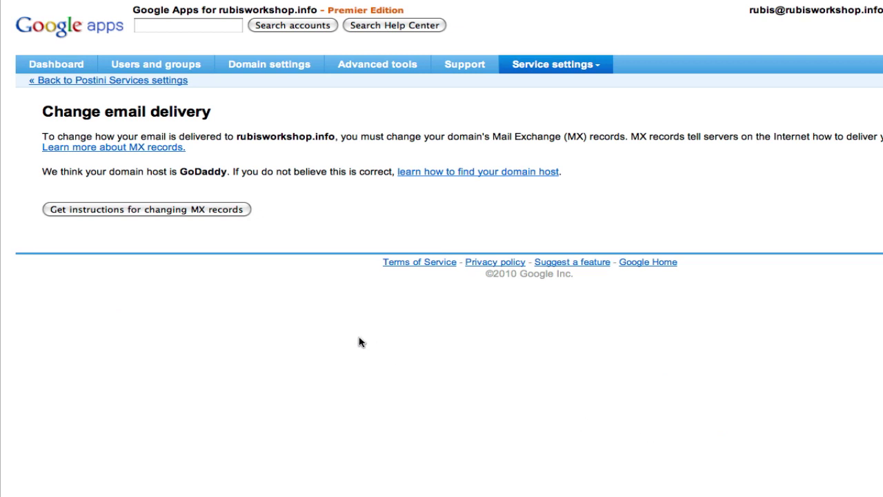
left_click(217, 210)
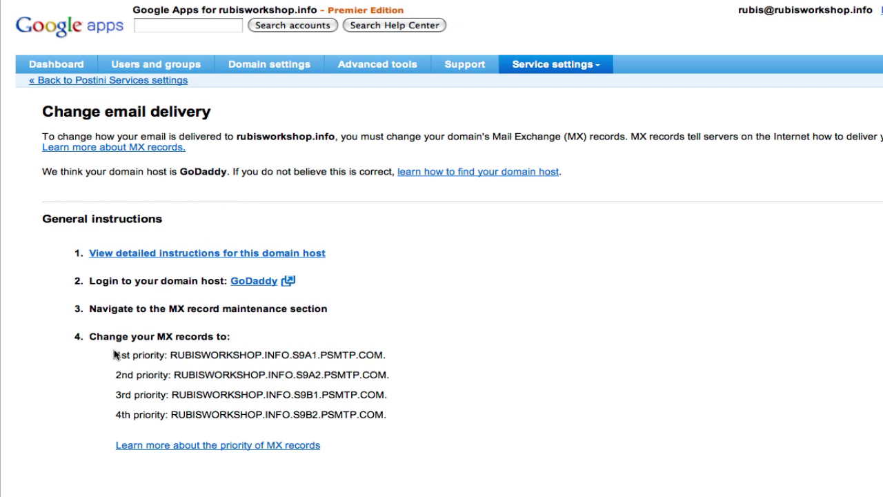
In the GoDaddy DNS manager, start a new MX record with host name @ and the first-priority address RUBISWORKSHOP.INFO.S9A1.PSMTP.COM
left_click_drag(116, 355, 389, 367)
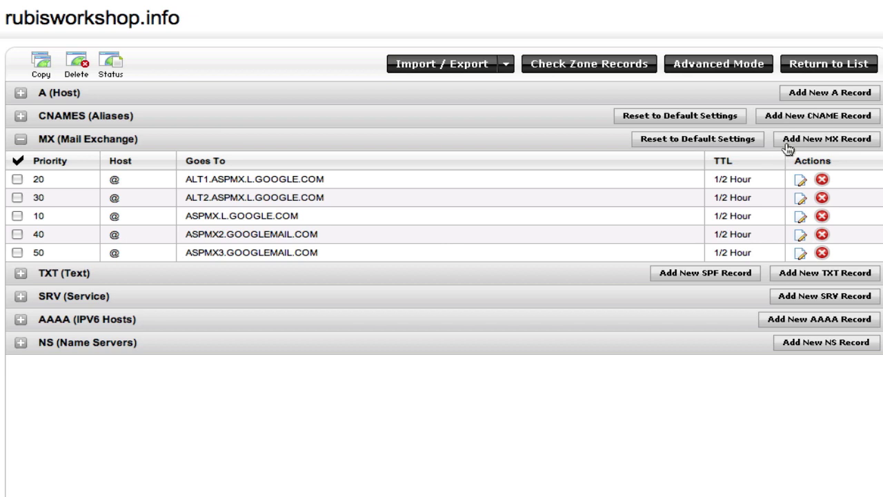
left_click(787, 145)
left_click(165, 215)
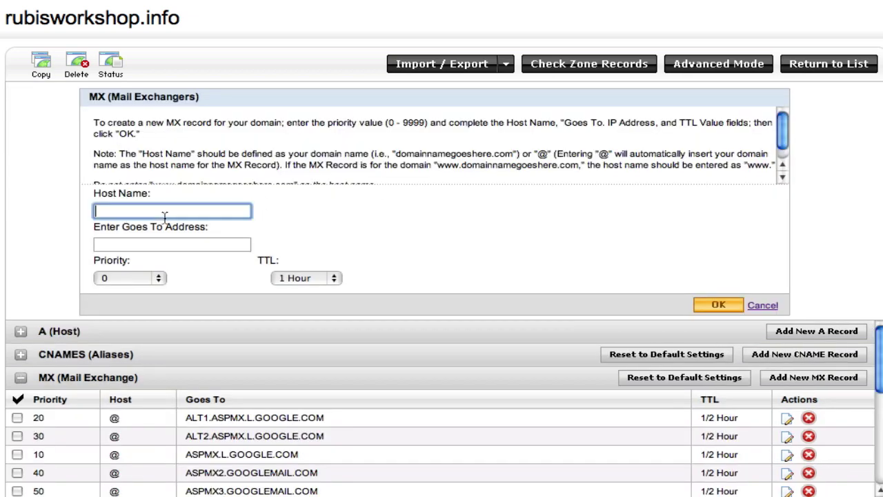
type("@")
key("Tab")
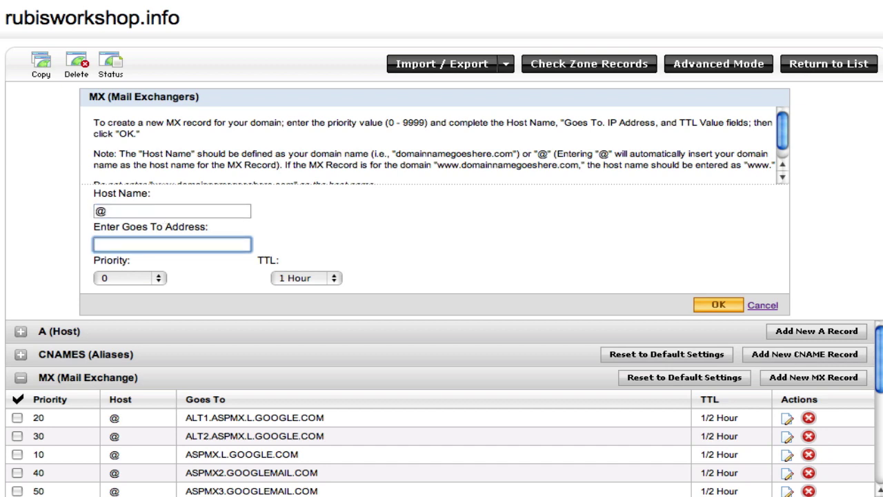
key("super+v")
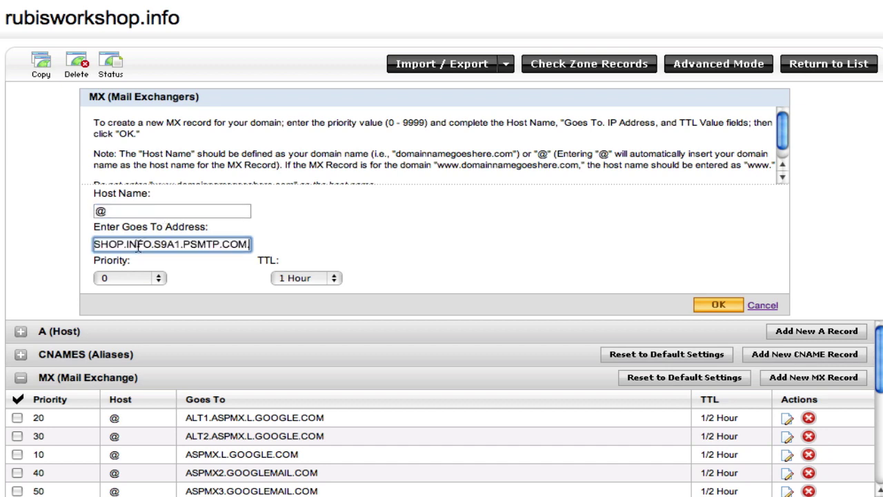
Set the TTL of the S9A1.PSMTP.COM record to 1/2 Hour and save the record
left_click(282, 277)
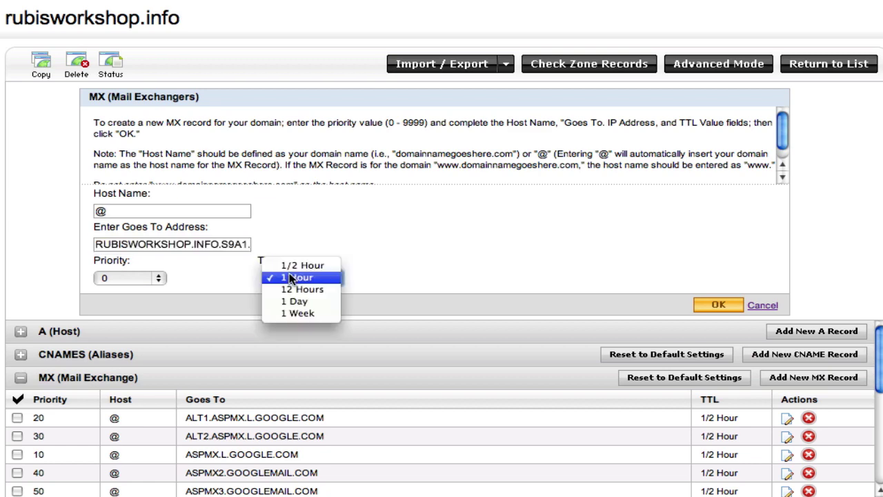
left_click(296, 263)
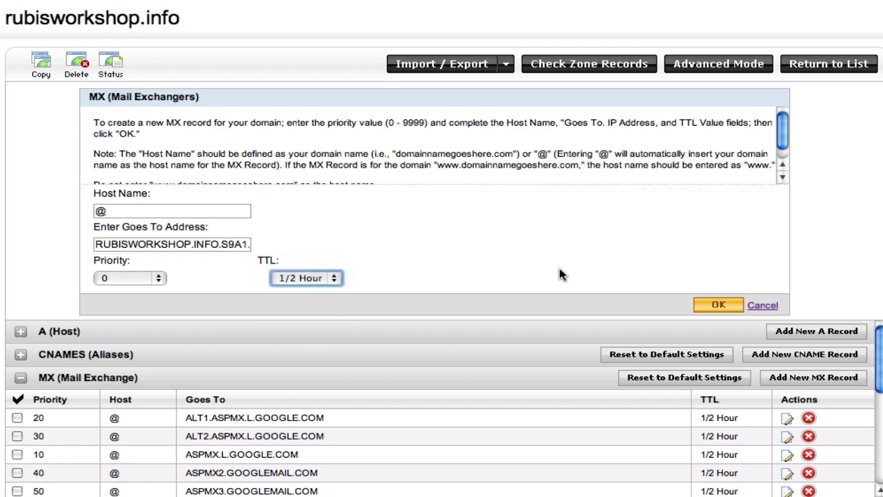
left_click(716, 307)
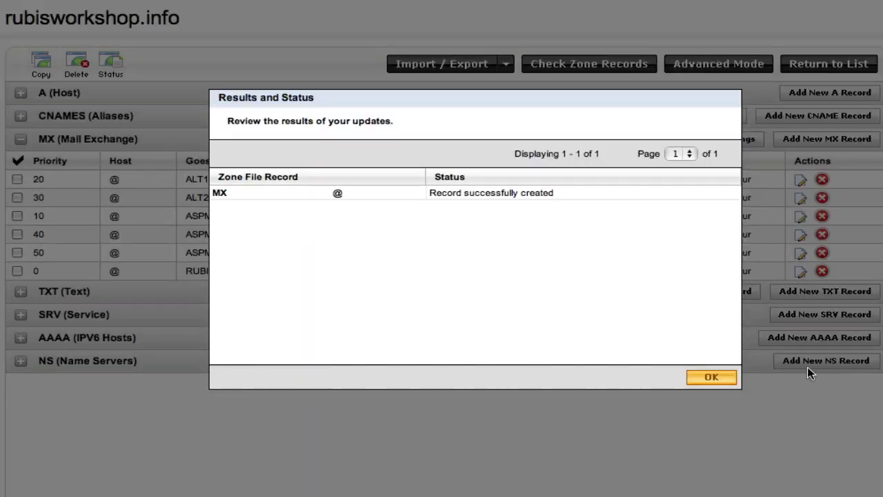
left_click(712, 378)
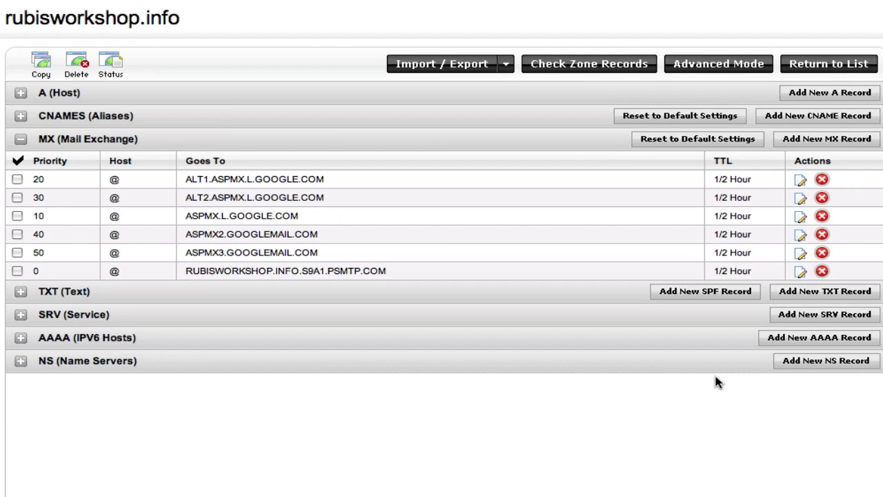
Start another MX record with host name @, goes-to address RUBISWORKSHOP.INFO.S9A2.PSMTP.COM. and a custom priority
left_click(835, 142)
left_click(238, 214)
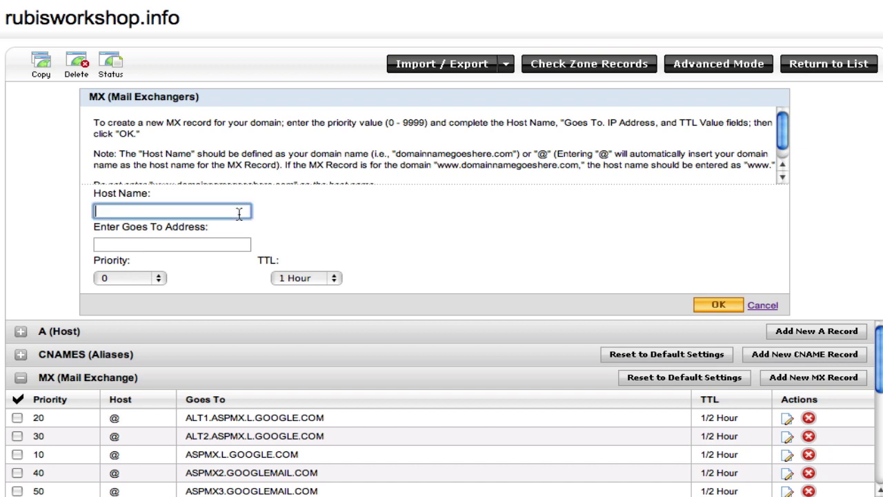
type("@")
key("Tab")
type("SHOP.INFO.S9A2.PSMTP.COM.")
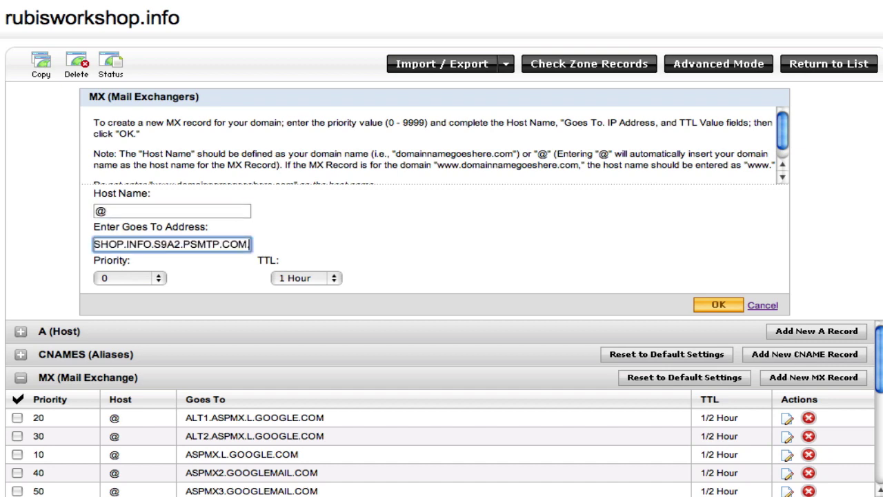
left_click(143, 277)
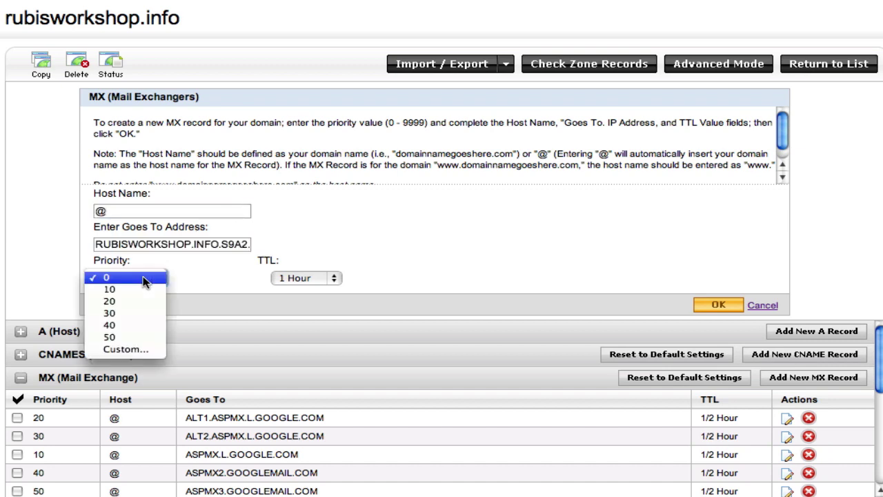
left_click(122, 346)
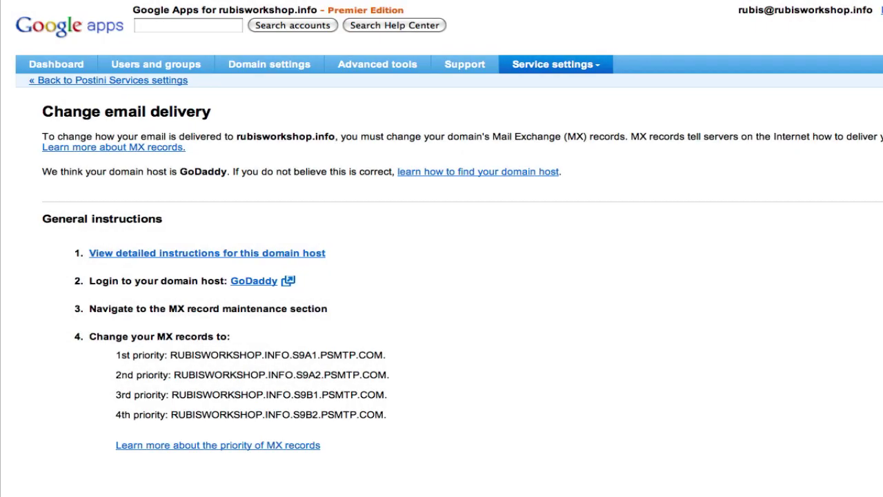
Back in Google Apps, report the MX records as changed and open the Postini Services console
scroll(113, 492, "down", 2)
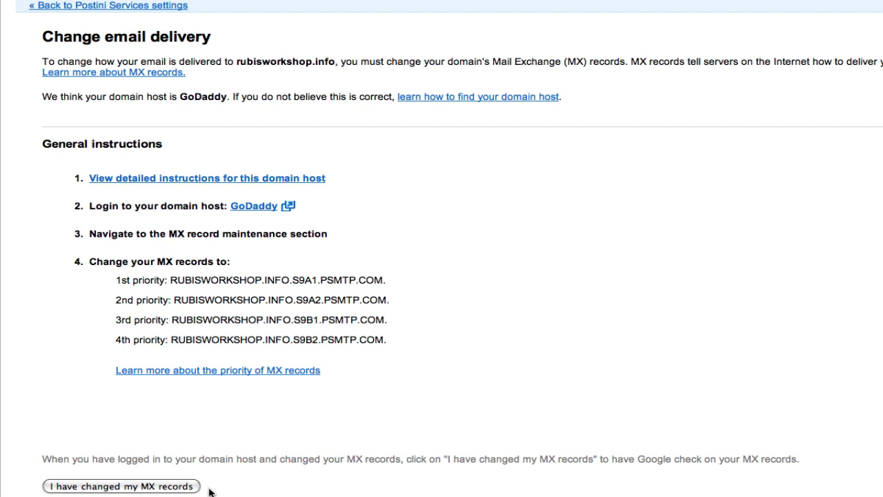
left_click(158, 488)
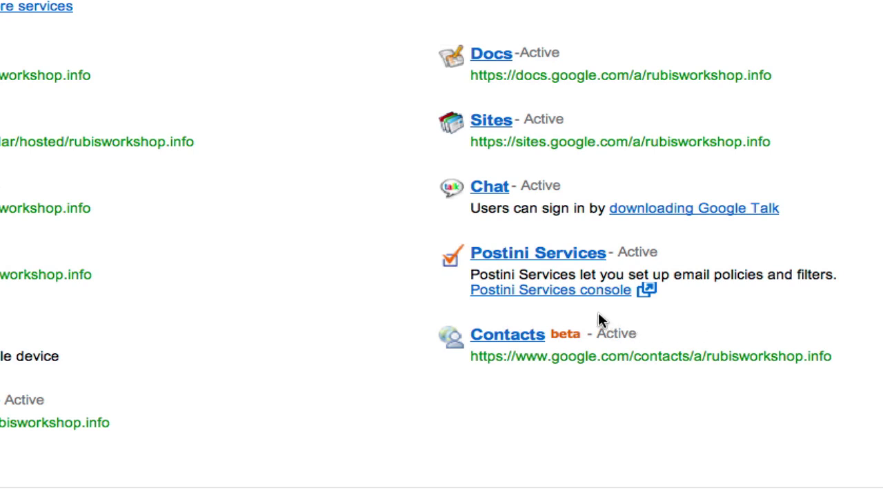
left_click(588, 292)
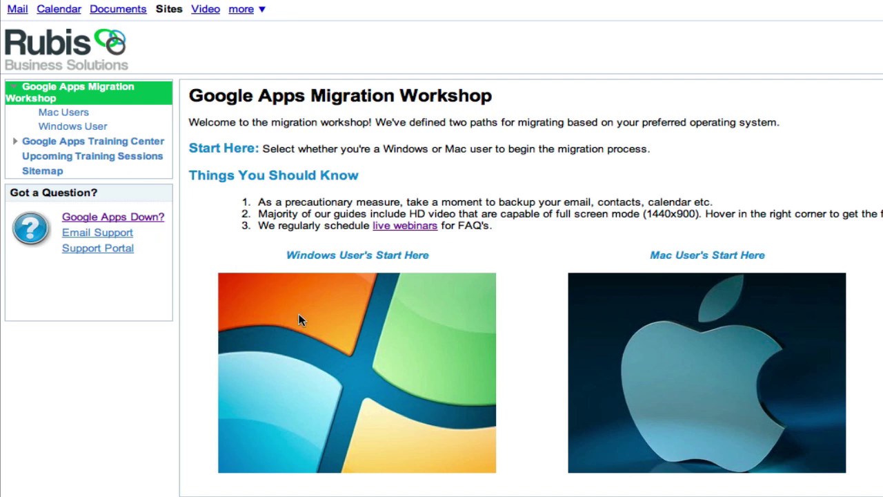
On the Google Apps Migration Workshop site, open the Windows user path and look over its migration guides
left_click(327, 315)
scroll(327, 315, "down", 1)
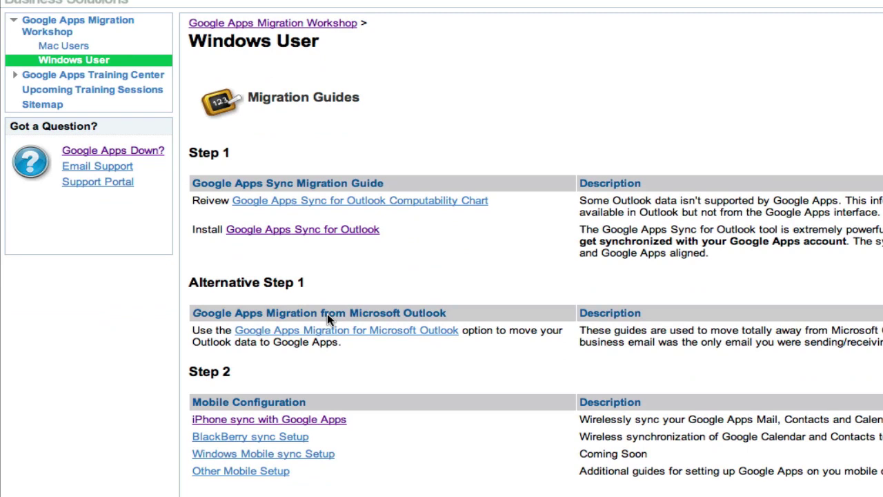
scroll(328, 313, "up", 1)
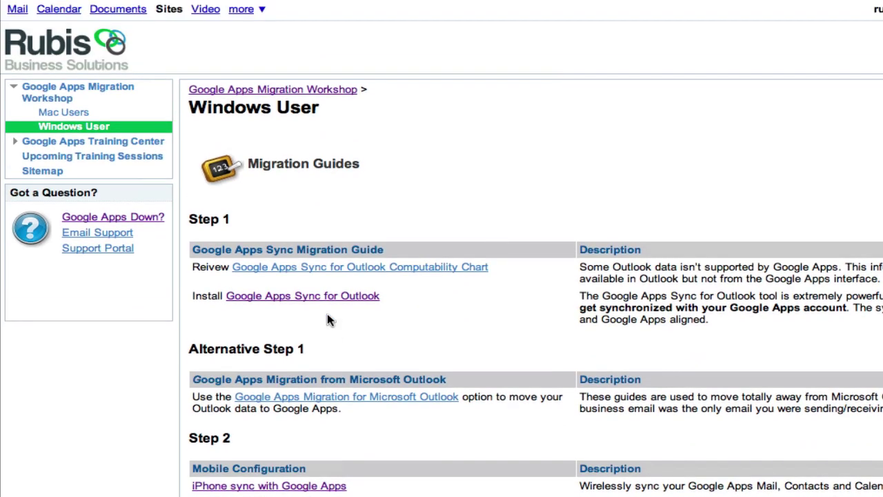
scroll(327, 313, "down", 1)
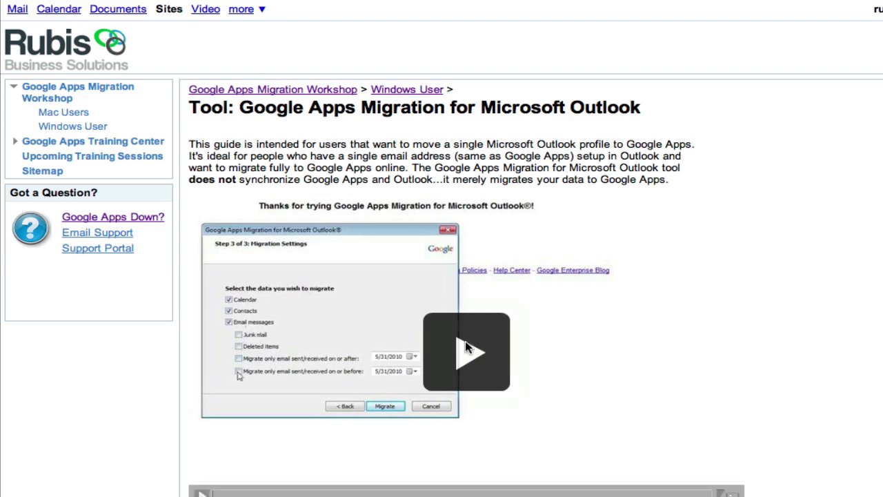
Examine the Google Apps Migration for Microsoft Outlook guide, from the download section to the Outlook user profile selection
scroll(475, 319, "down", 5)
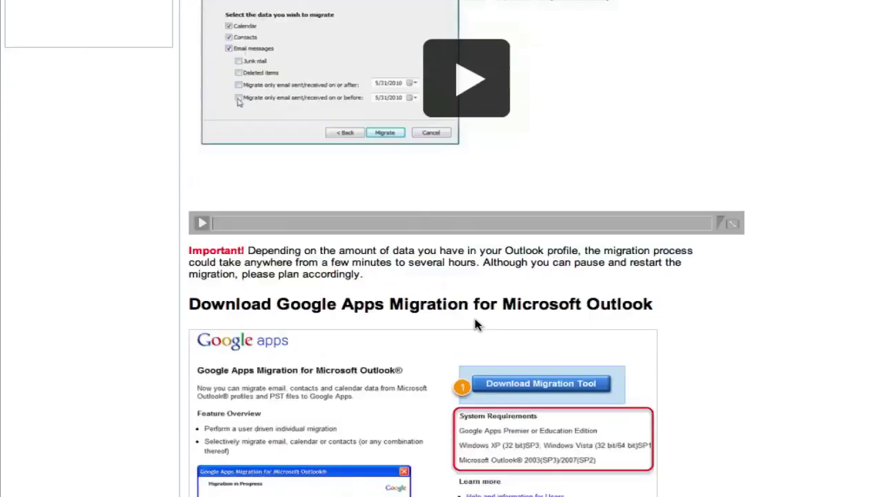
scroll(475, 325, "down", 5)
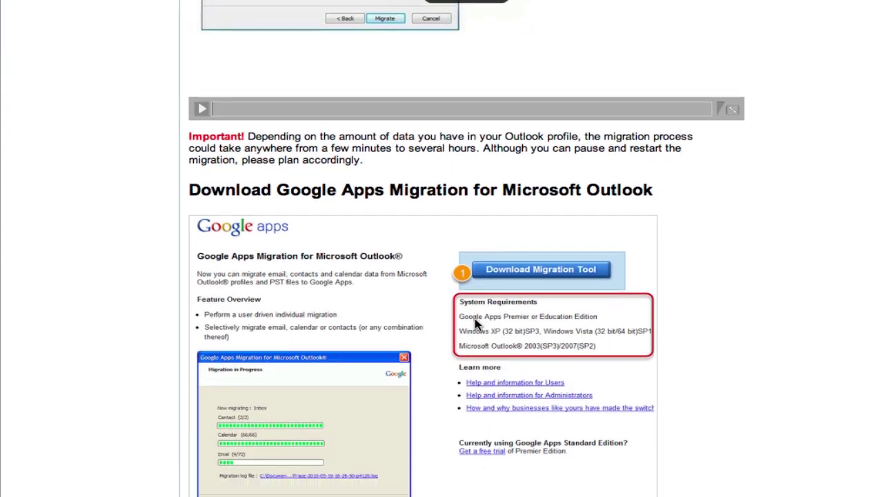
scroll(475, 325, "down", 13)
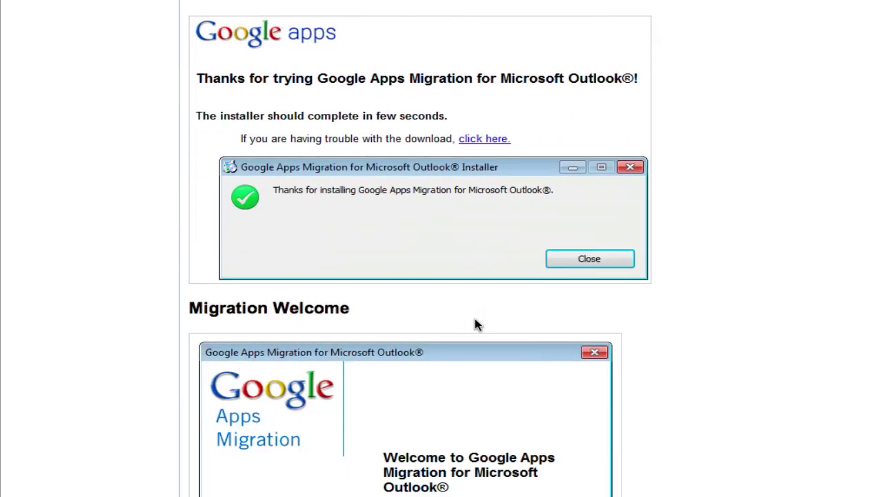
scroll(475, 324, "down", 7)
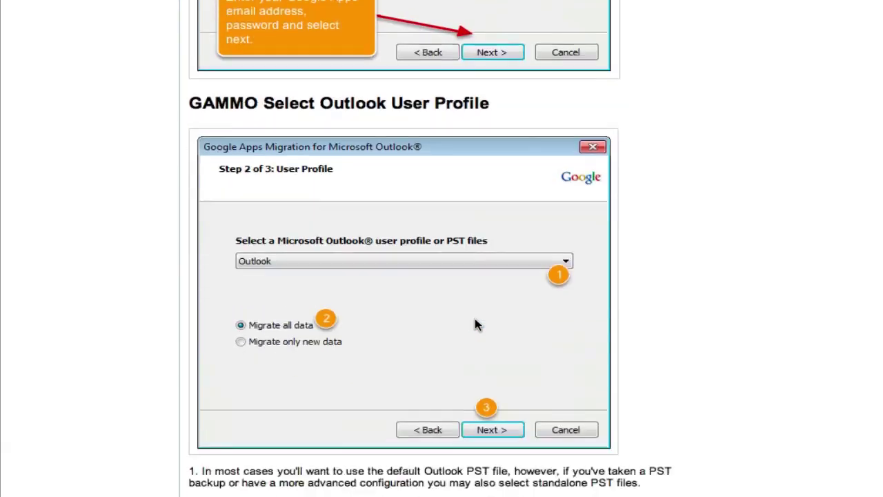
scroll(475, 318, "up", 20)
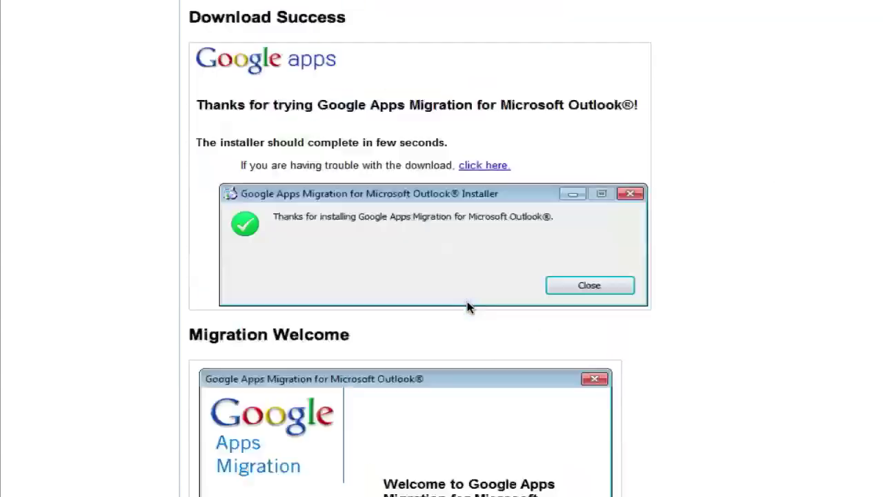
scroll(467, 306, "up", 15)
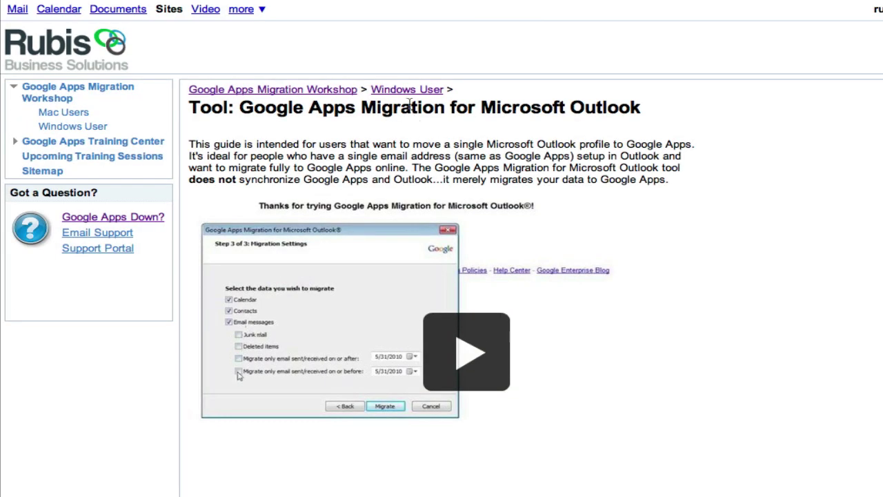
Return to the migration workshop's main page and view the migration guides for Mac users
left_click(328, 89)
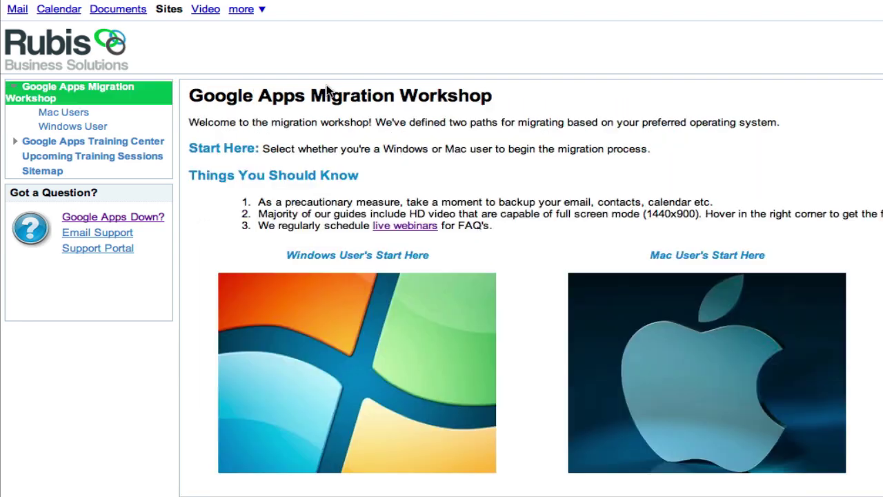
left_click(639, 322)
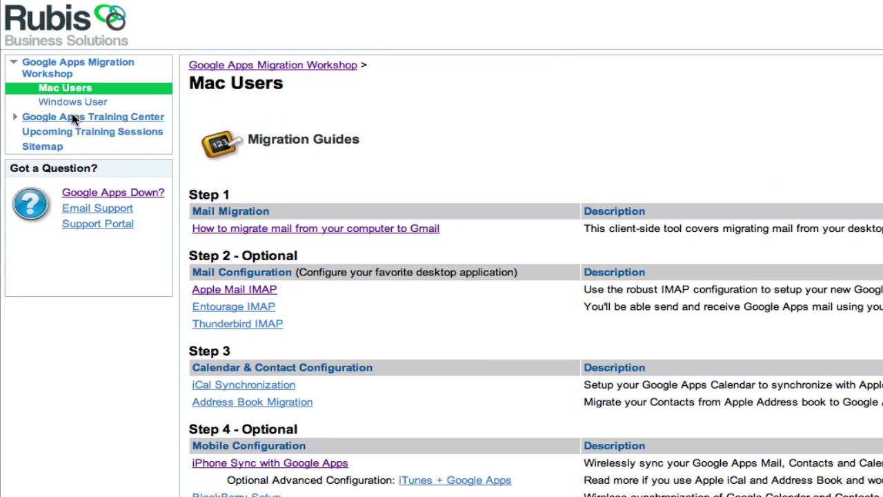
Open the Google Apps Training Center and view its Mail resources
left_click(73, 117)
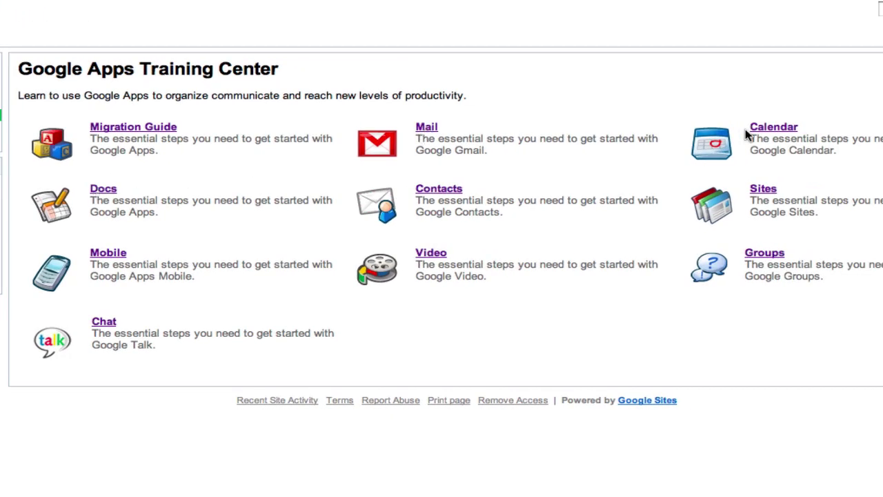
left_click(429, 128)
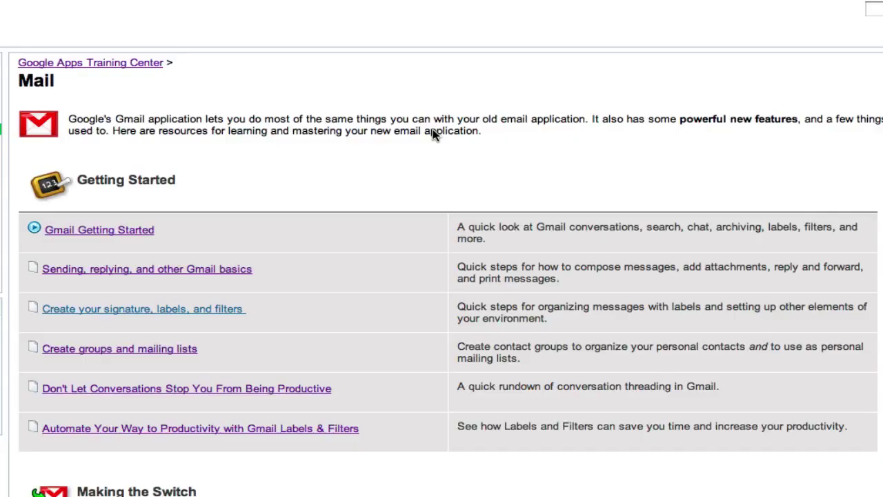
Look over the Getting Started and Making the Switch mail resources, and return through the Training Center overview to the Google Apps Migration Workshop page
scroll(433, 130, "down", 5)
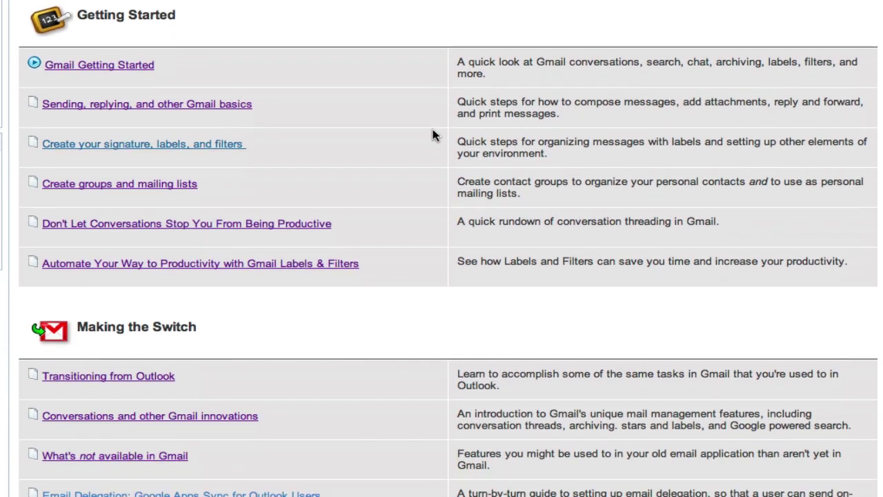
scroll(433, 135, "up", 2)
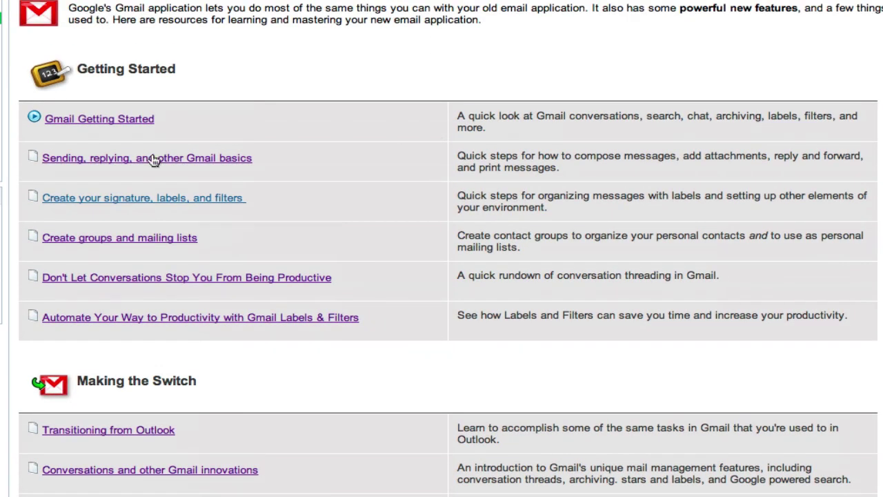
scroll(154, 159, "down", 7)
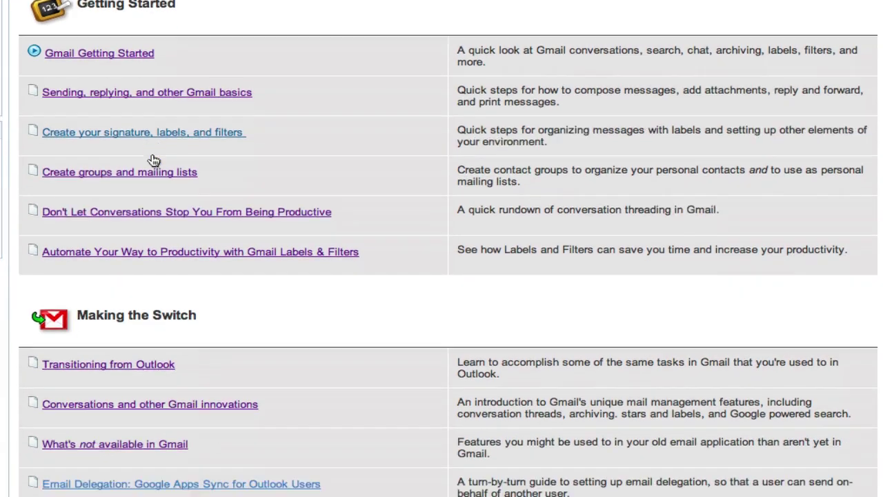
scroll(324, 167, "up", 10)
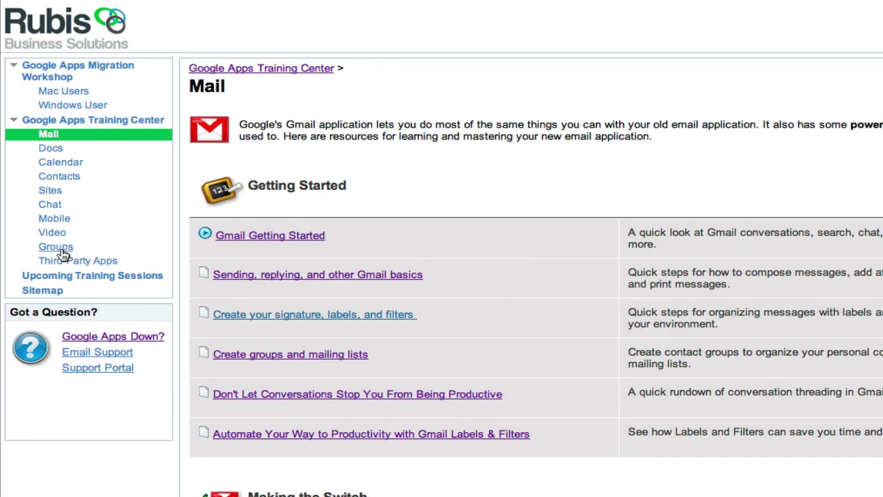
left_click(34, 123)
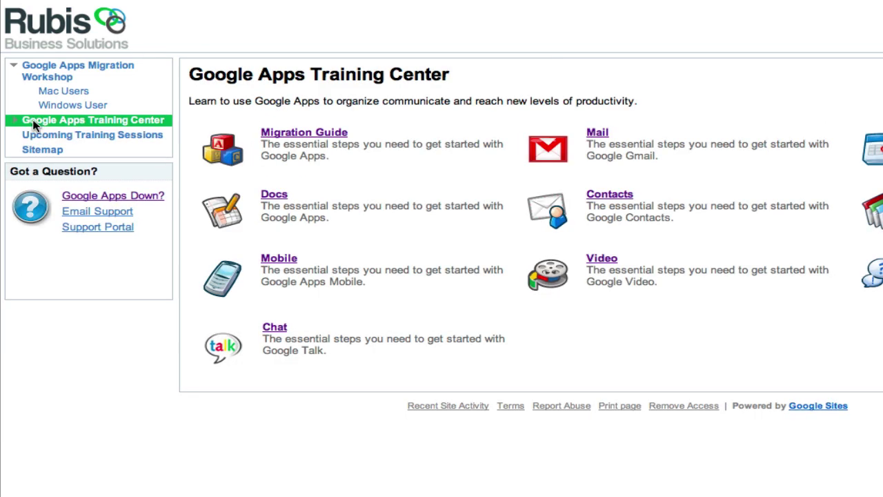
left_click(59, 72)
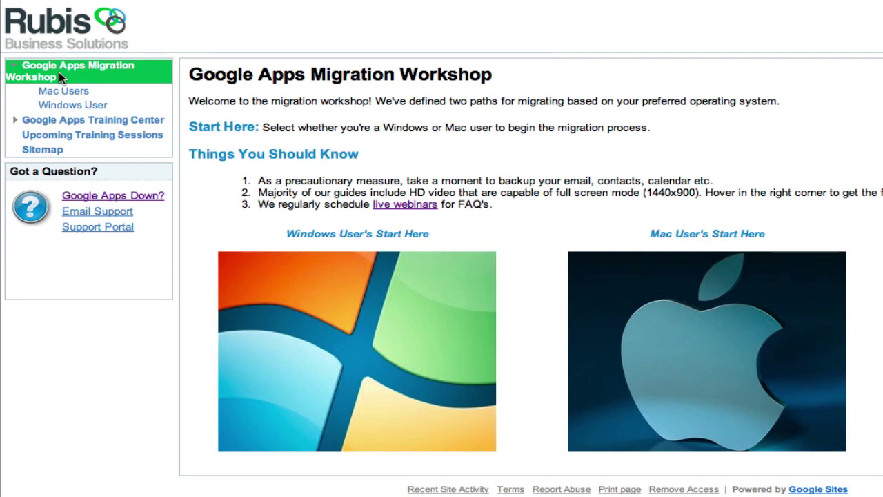